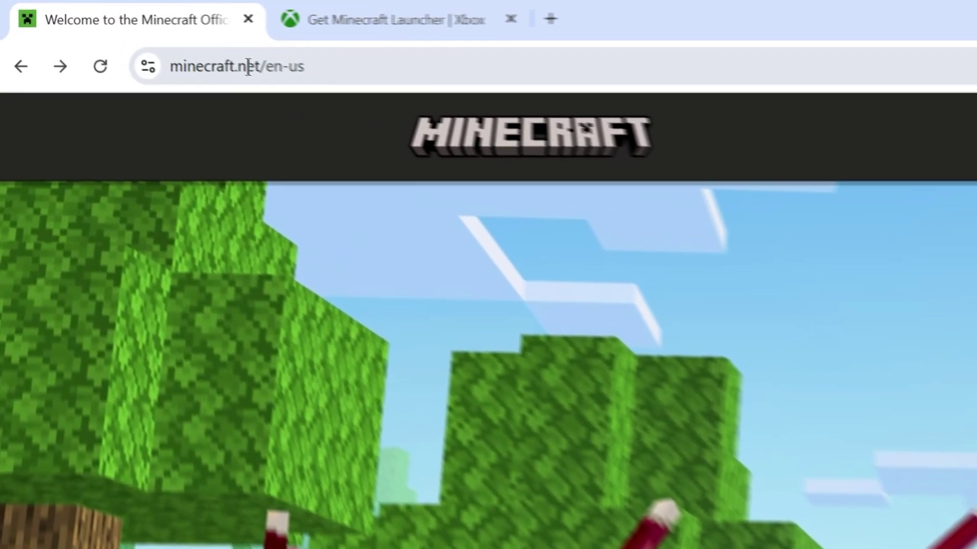
- Open the main Minecraft game page on minecraft.net and go to the purchase page for Windows/Mac/Linux
{"action": "left_click_drag", "start_coordinate": [86, 24], "coordinate": [94, 24]}
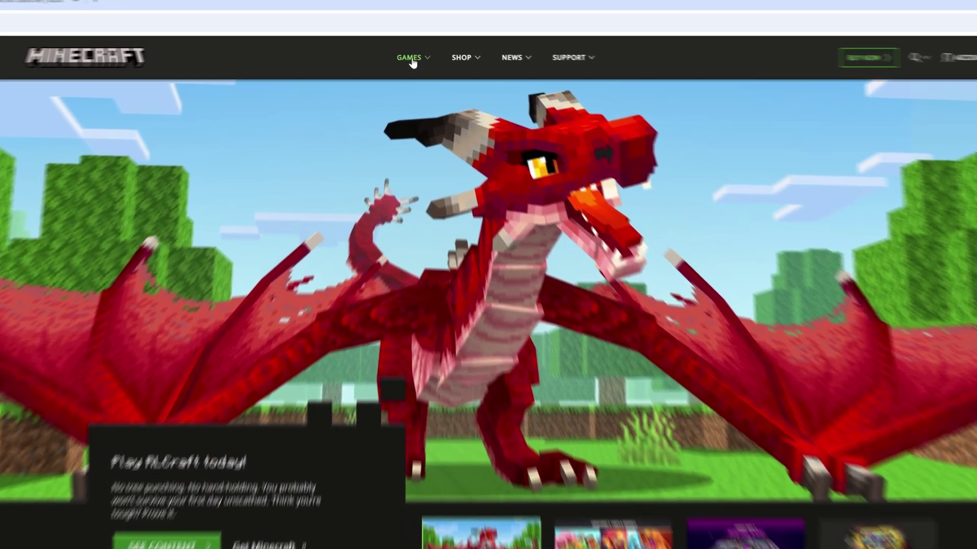
{"action": "left_click", "coordinate": [411, 48]}
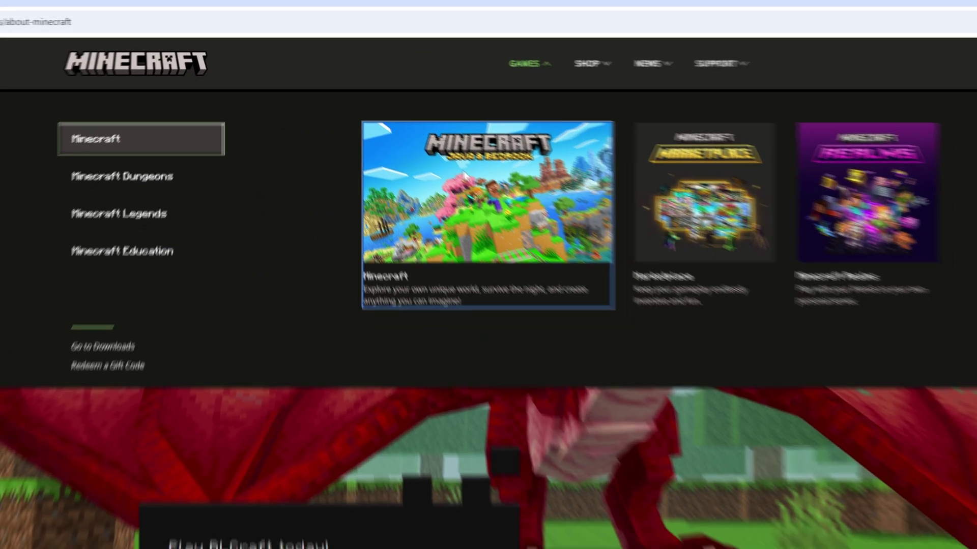
{"action": "left_click", "coordinate": [481, 189]}
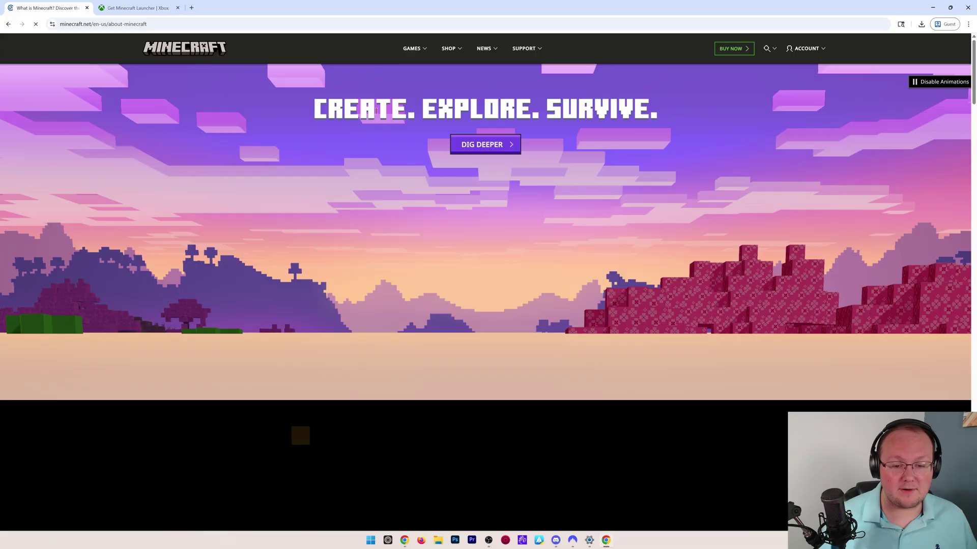
{"action": "scroll", "coordinate": [418, 137], "scroll_direction": "down", "scroll_amount": 6}
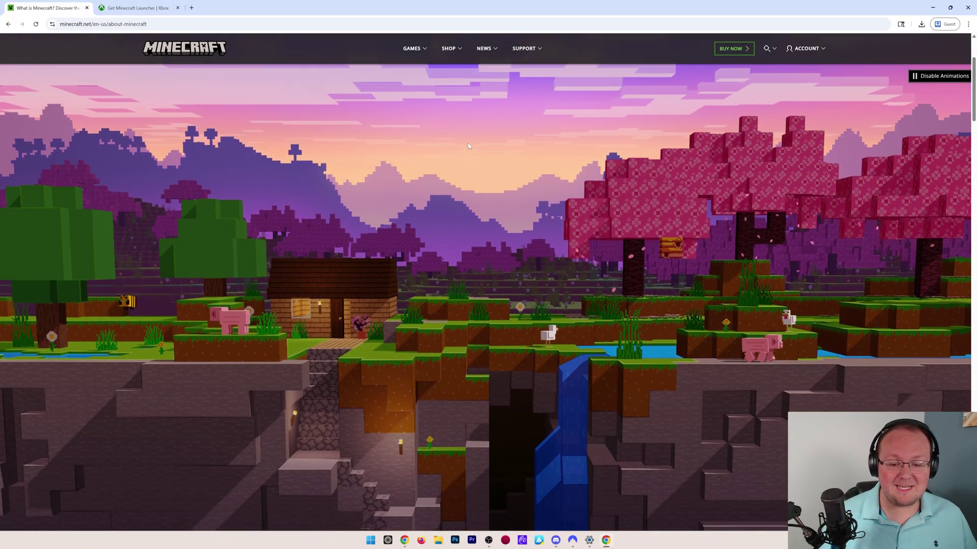
{"action": "scroll", "coordinate": [458, 142], "scroll_direction": "down", "scroll_amount": 8}
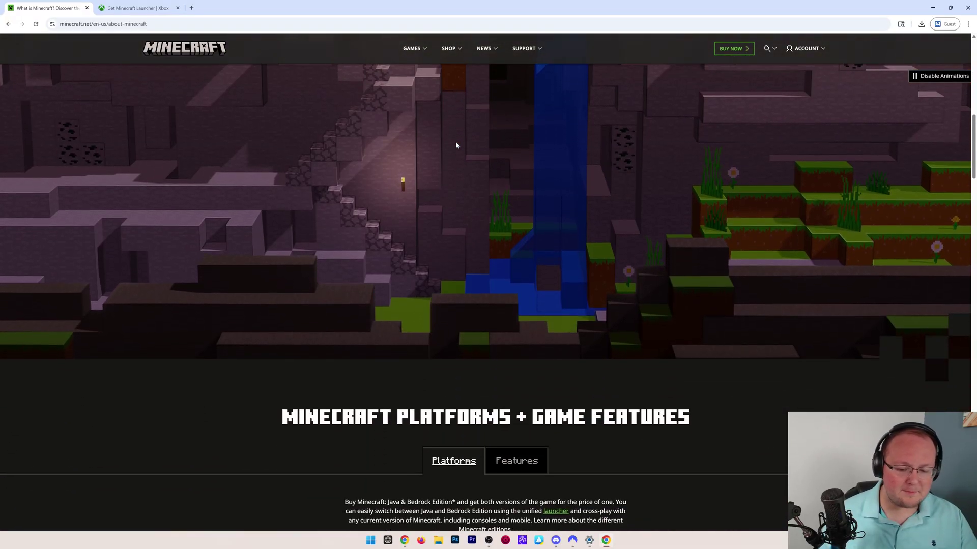
{"action": "scroll", "coordinate": [456, 145], "scroll_direction": "down", "scroll_amount": 2}
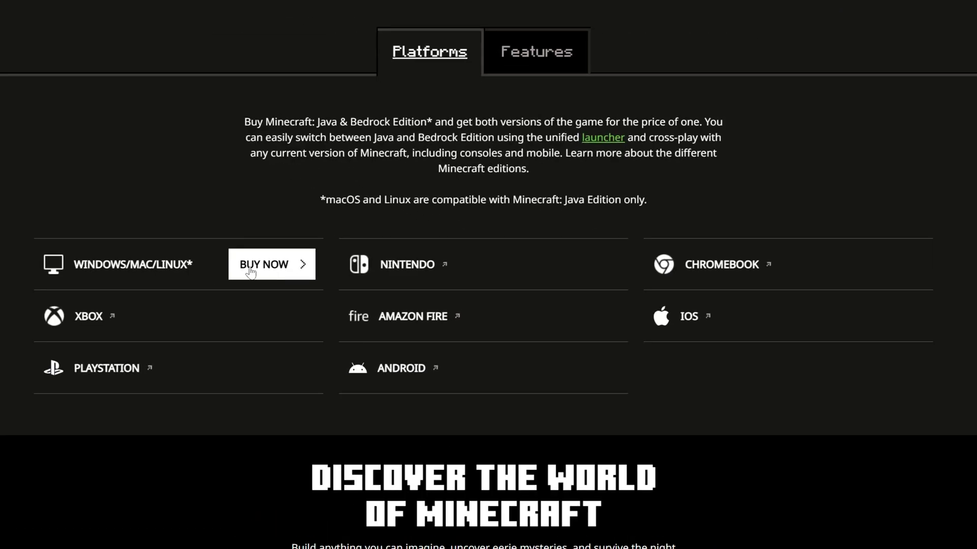
{"action": "left_click", "coordinate": [251, 272]}
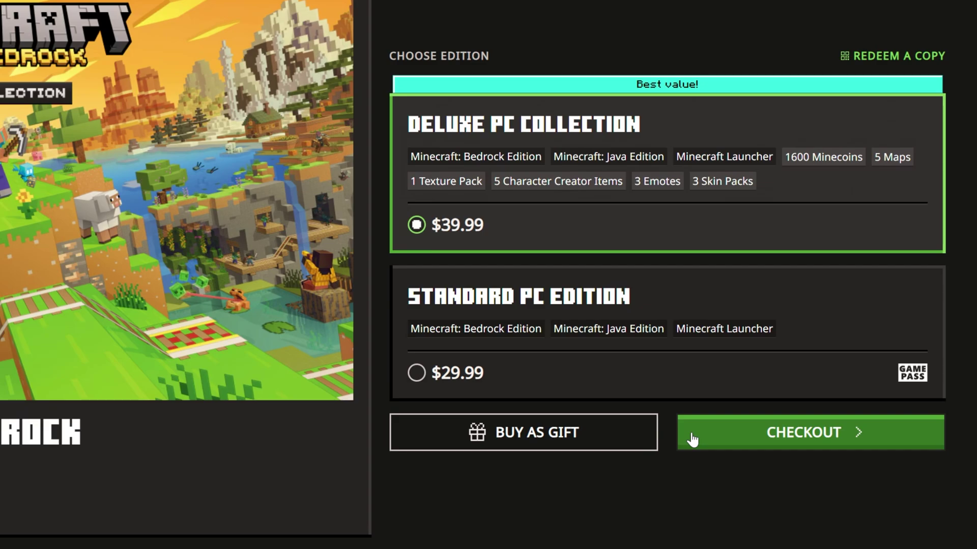
- Choose the Standard PC Edition for $29.99, proceed to checkout and open the Microsoft sign-in page
{"action": "left_click", "coordinate": [585, 340]}
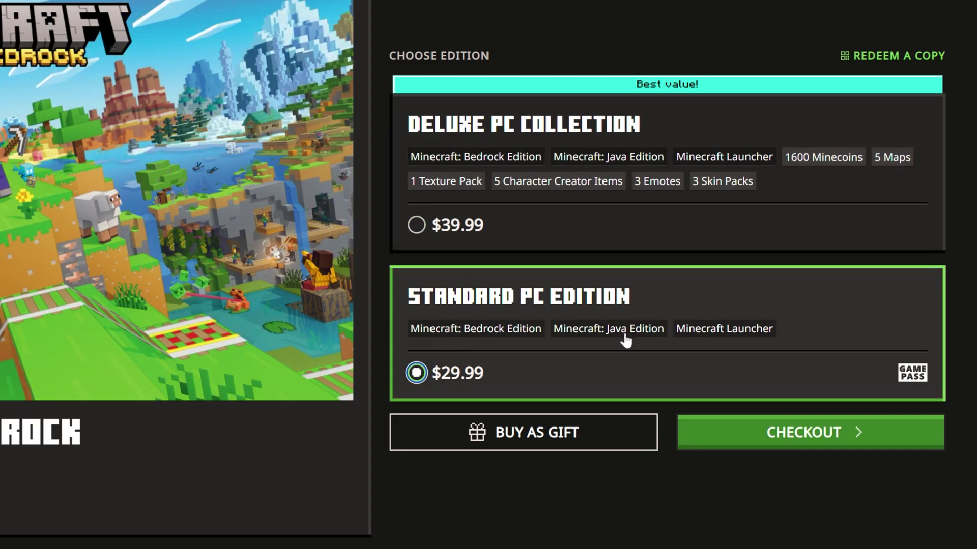
{"action": "left_click", "coordinate": [763, 430]}
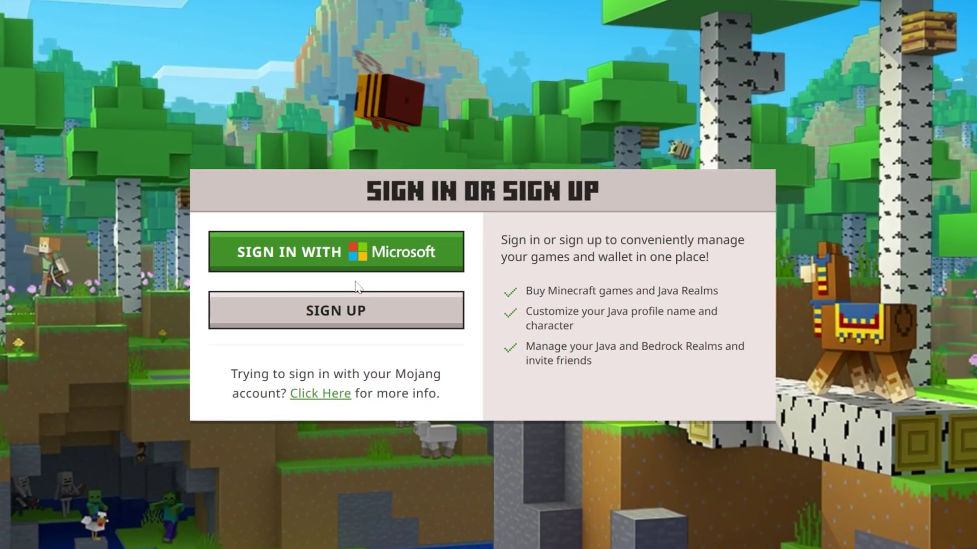
{"action": "left_click", "coordinate": [457, 249]}
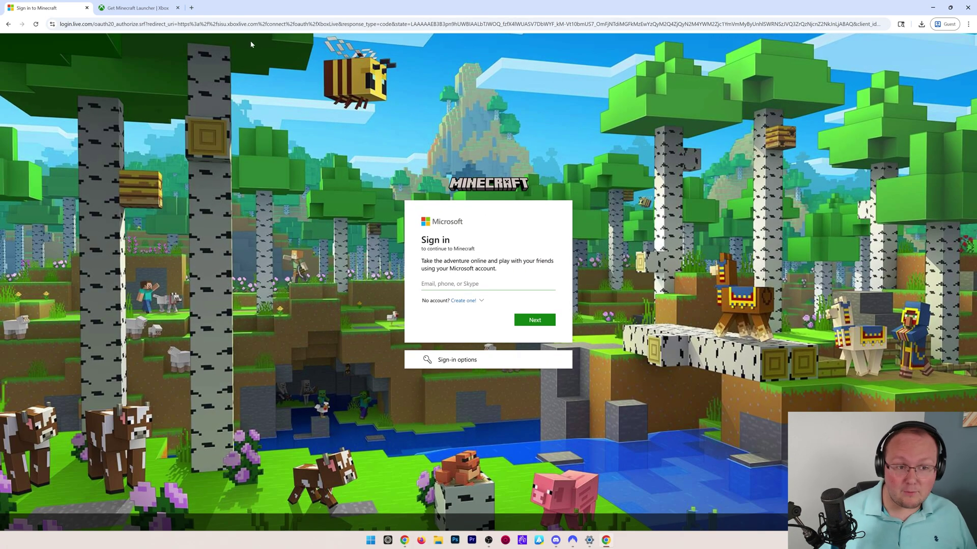
- Return to minecraft.net and download the Windows launcher from its downloads page, saving MinecraftInstaller.exe in the Downloads folder
{"action": "left_click", "coordinate": [246, 25]}
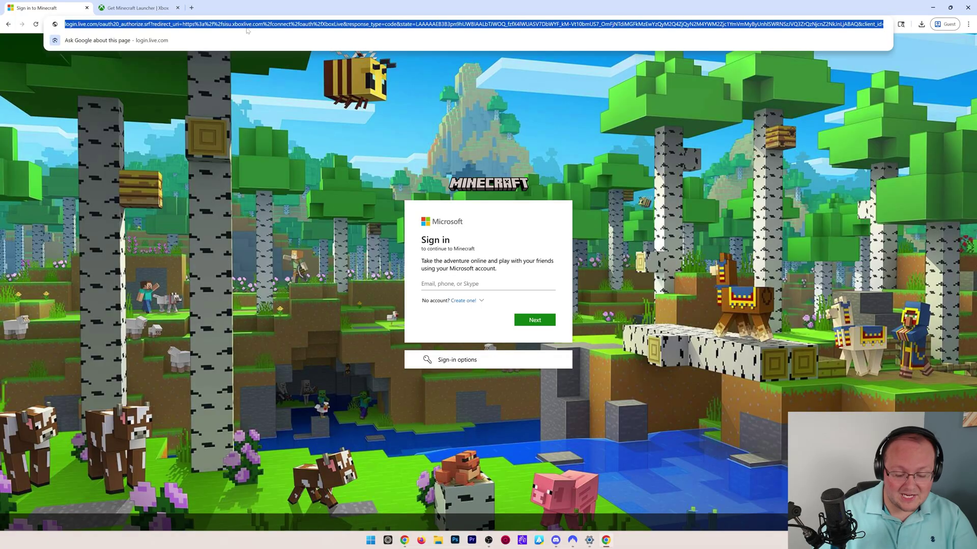
{"action": "type", "text": "minecraft.net"}
{"action": "key", "text": "Return"}
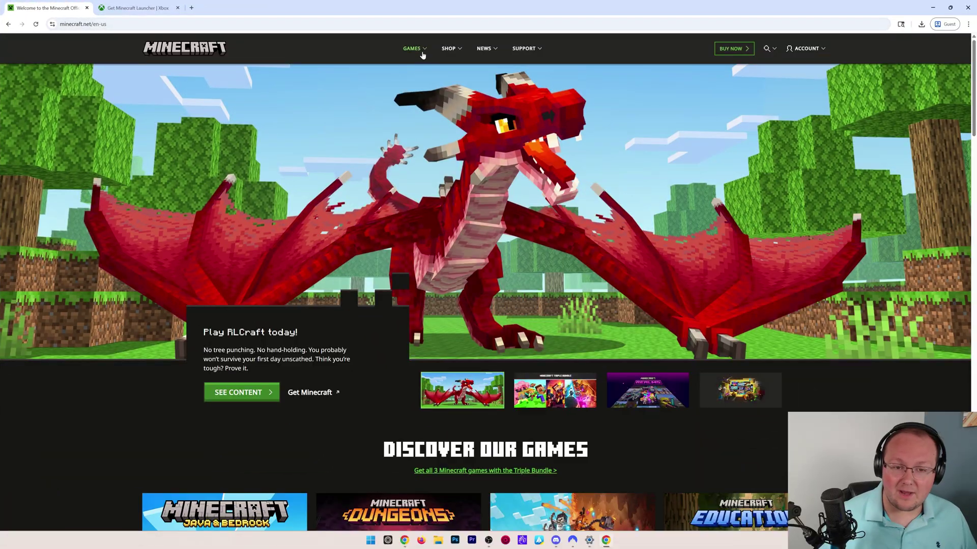
{"action": "left_click", "coordinate": [413, 49]}
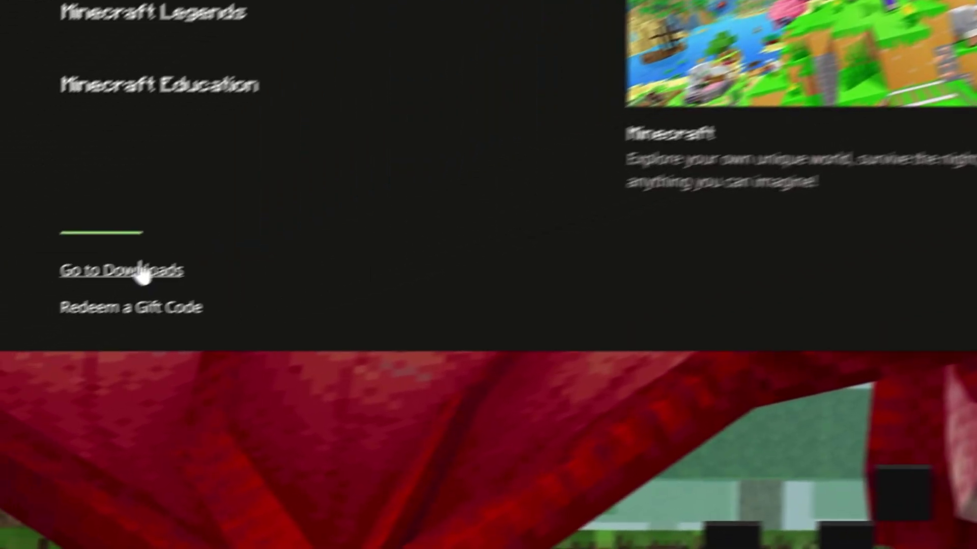
{"action": "left_click", "coordinate": [141, 272]}
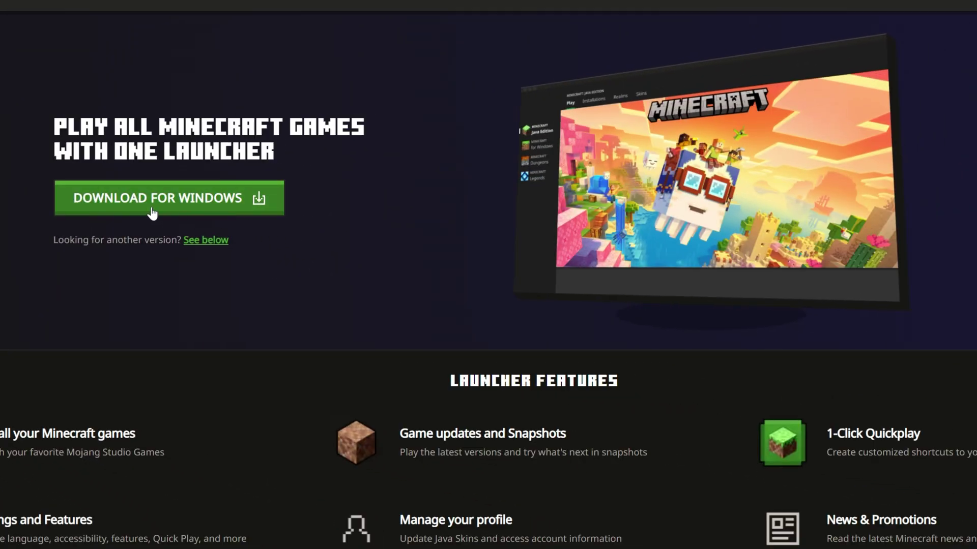
{"action": "left_click", "coordinate": [153, 199]}
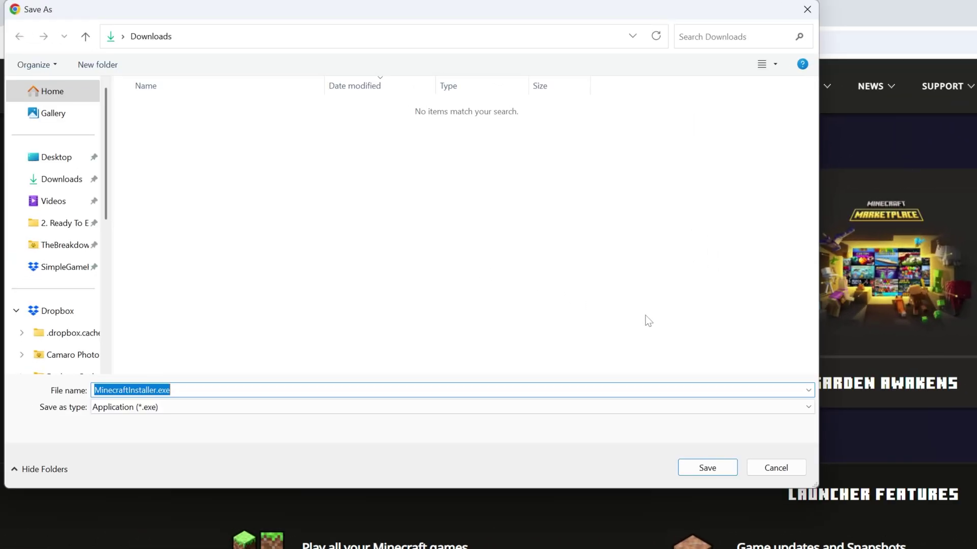
{"action": "left_click", "coordinate": [684, 475]}
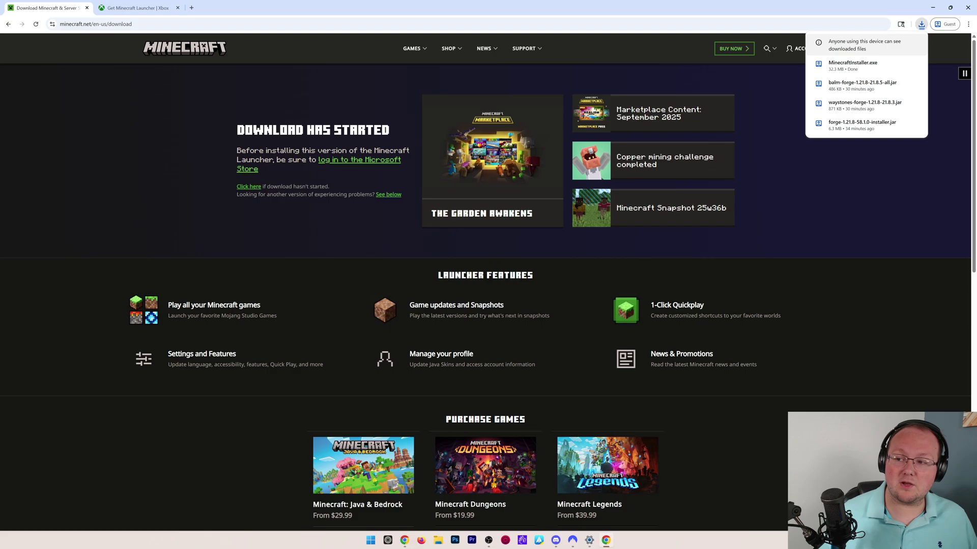
- Minimize the browser, switch to File Explorer and run MinecraftInstaller.exe from the Downloads folder
{"action": "left_click", "coordinate": [932, 7]}
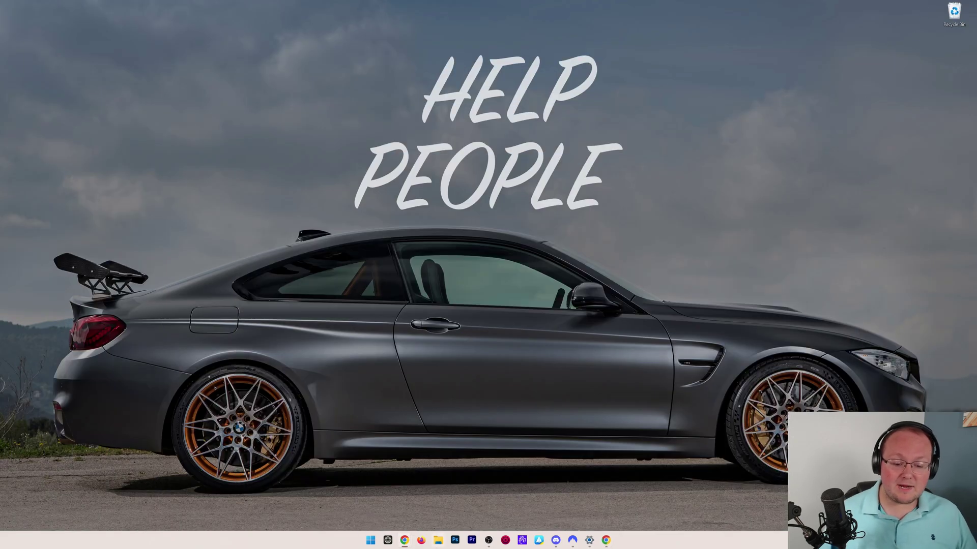
{"action": "left_click", "coordinate": [438, 542]}
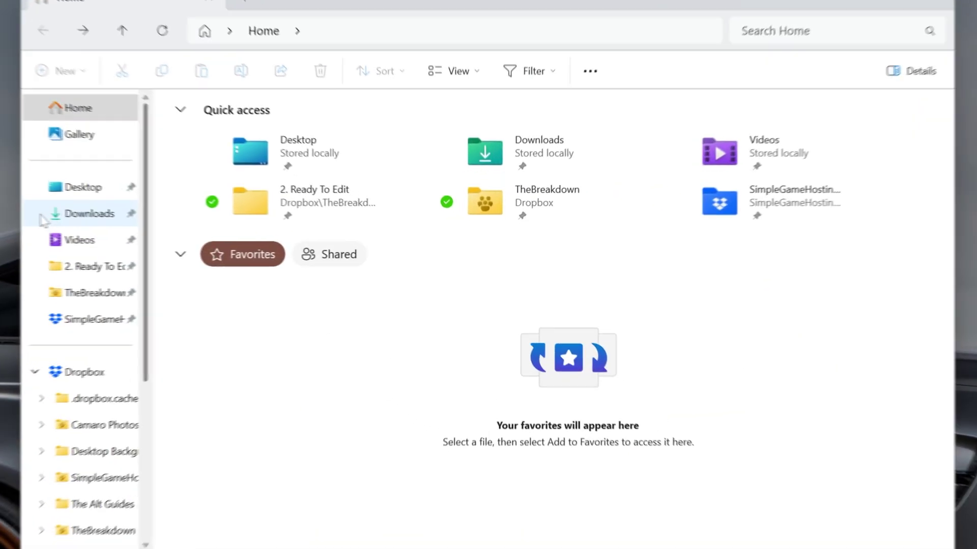
{"action": "left_click", "coordinate": [297, 246]}
{"action": "double_click", "coordinate": [210, 150]}
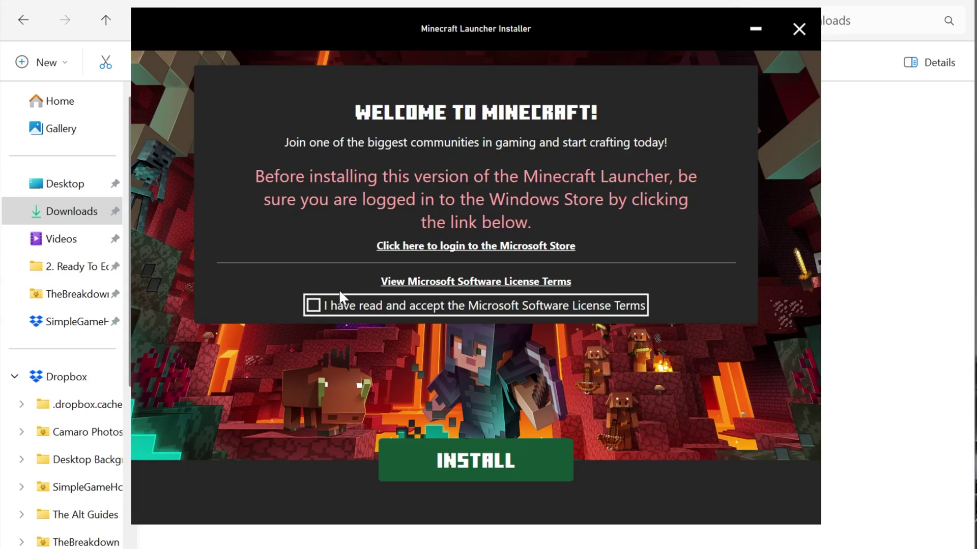
- Check which account is signed in to the Microsoft Store, then return to the launcher installer
{"action": "left_click", "coordinate": [437, 248]}
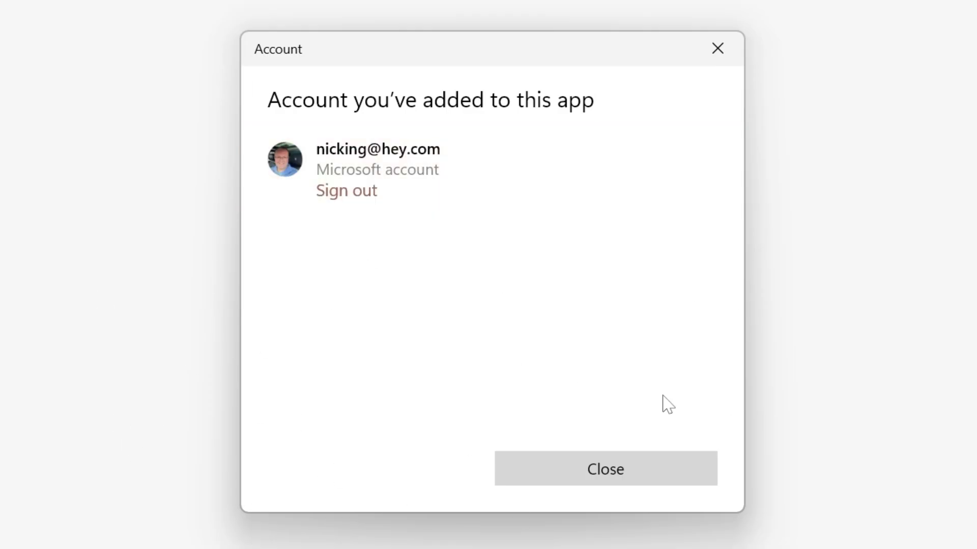
{"action": "left_click", "coordinate": [529, 483]}
{"action": "left_click", "coordinate": [960, 48]}
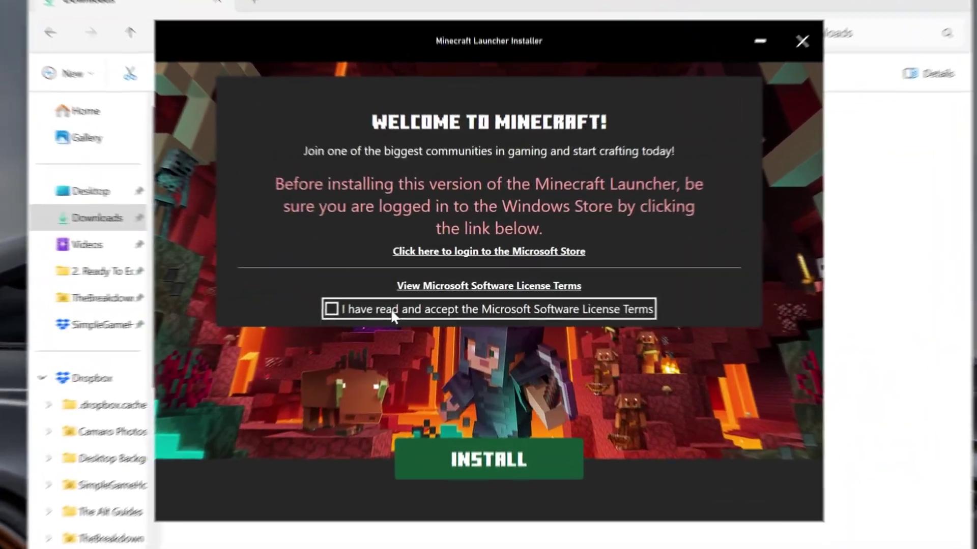
- Accept the Microsoft Software License Terms and install the Minecraft Launcher
{"action": "left_click", "coordinate": [444, 284]}
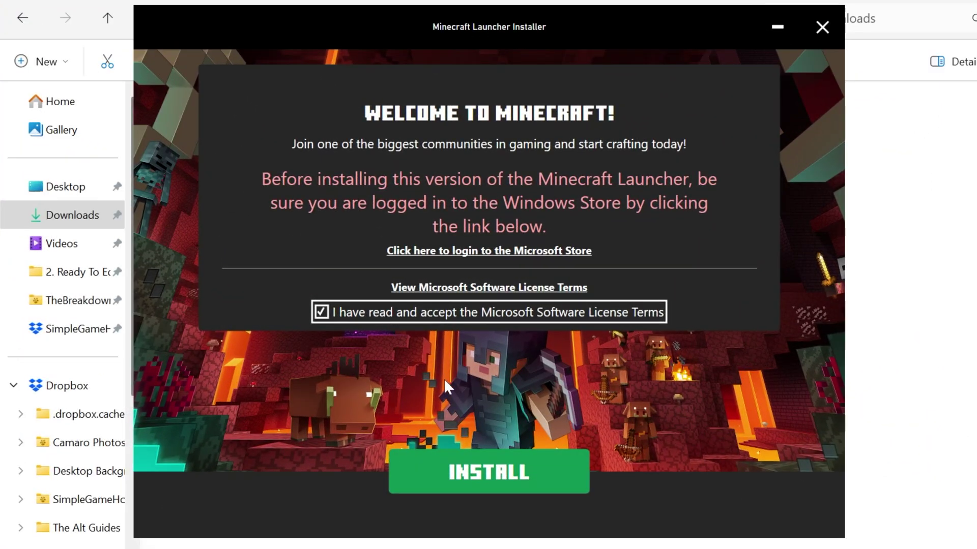
{"action": "left_click", "coordinate": [473, 486]}
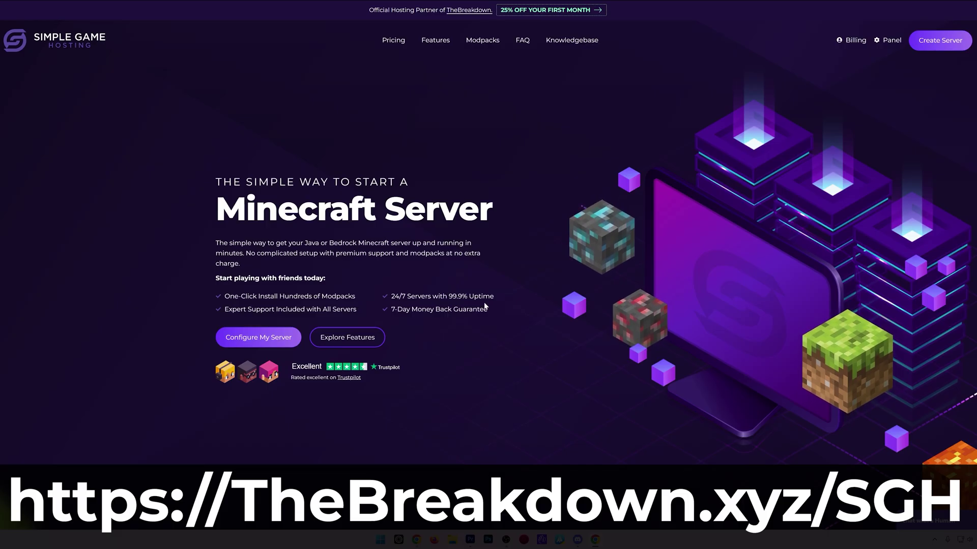
- Browse the Simple Game Hosting site, including the modpack sources in its installer and the server location map
{"action": "scroll", "coordinate": [351, 290], "scroll_direction": "down", "scroll_amount": 5}
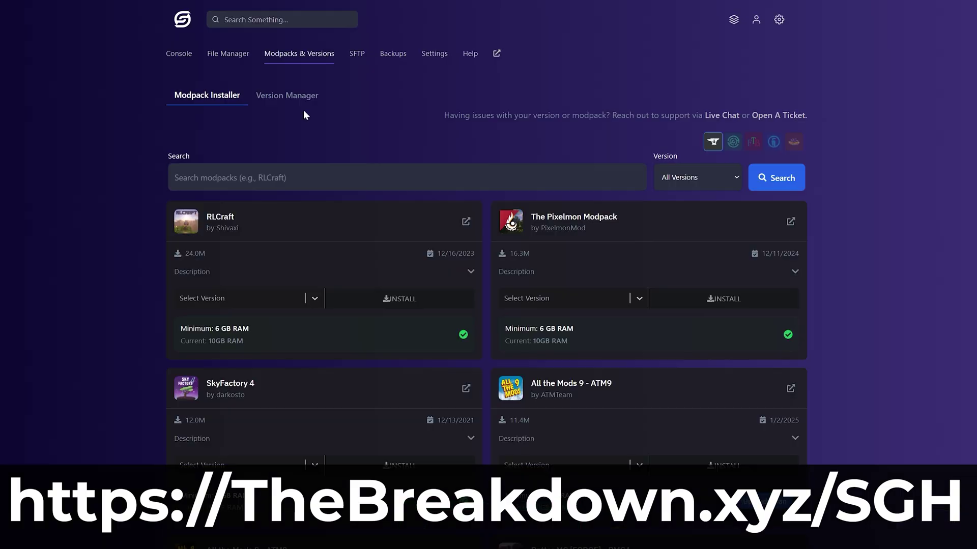
{"action": "left_click", "coordinate": [733, 142]}
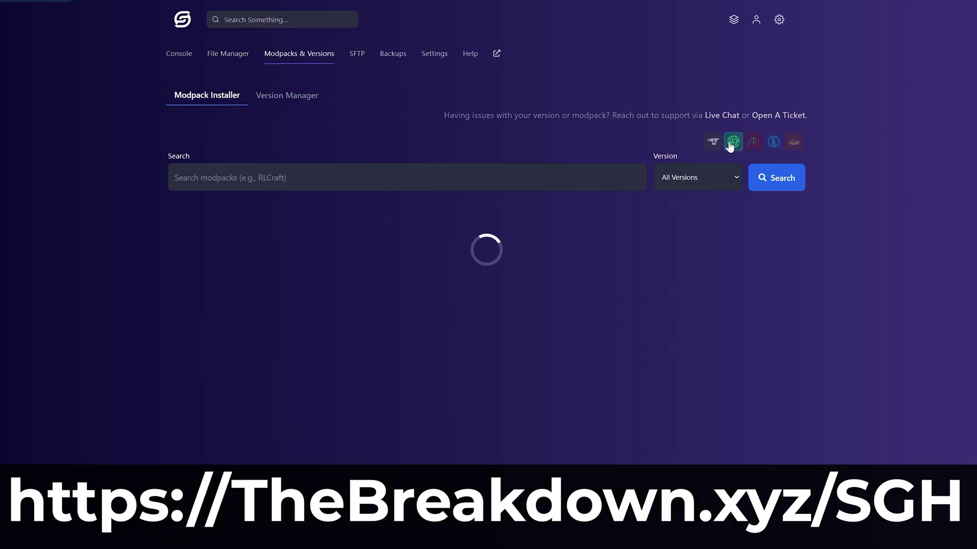
{"action": "left_click", "coordinate": [753, 147]}
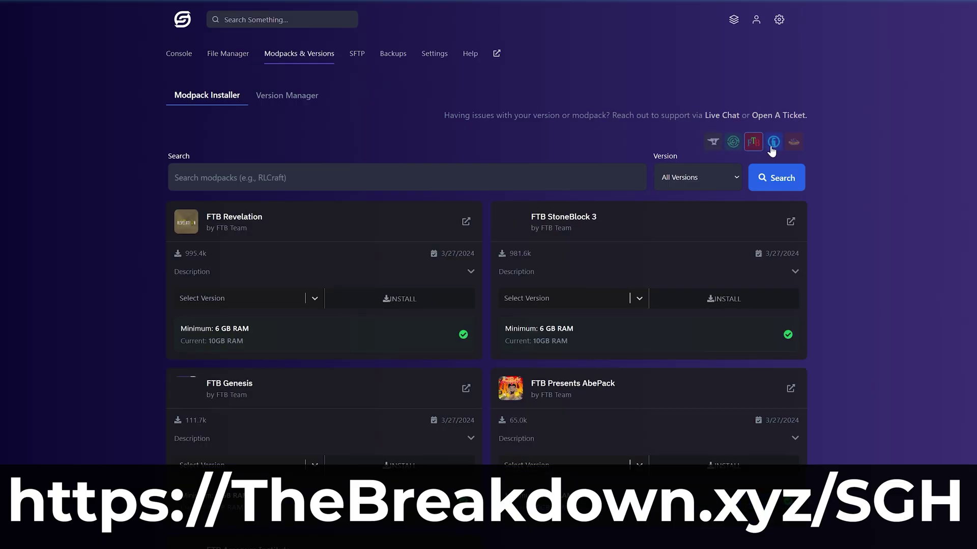
{"action": "left_click", "coordinate": [774, 144]}
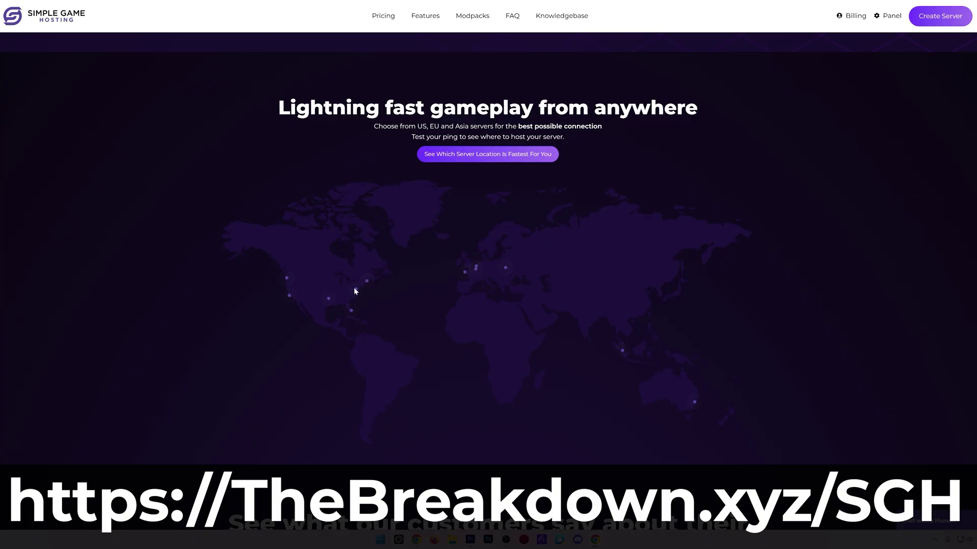
{"action": "mouse_move", "coordinate": [356, 291]}
{"action": "mouse_move", "coordinate": [351, 314]}
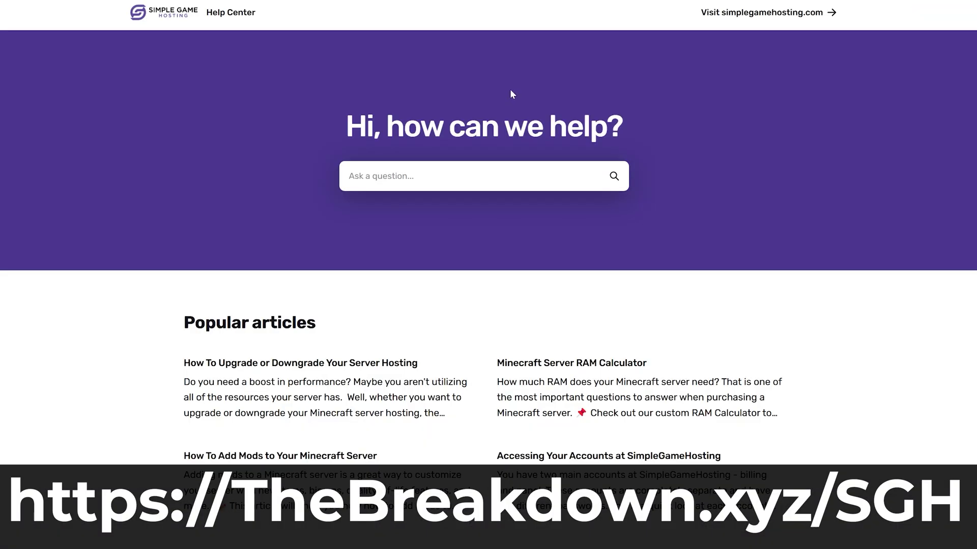
- Read the help center article on adding mods to a Minecraft server and open the server panel's Minecraft version selector
{"action": "scroll", "coordinate": [89, 391], "scroll_direction": "down", "scroll_amount": 6}
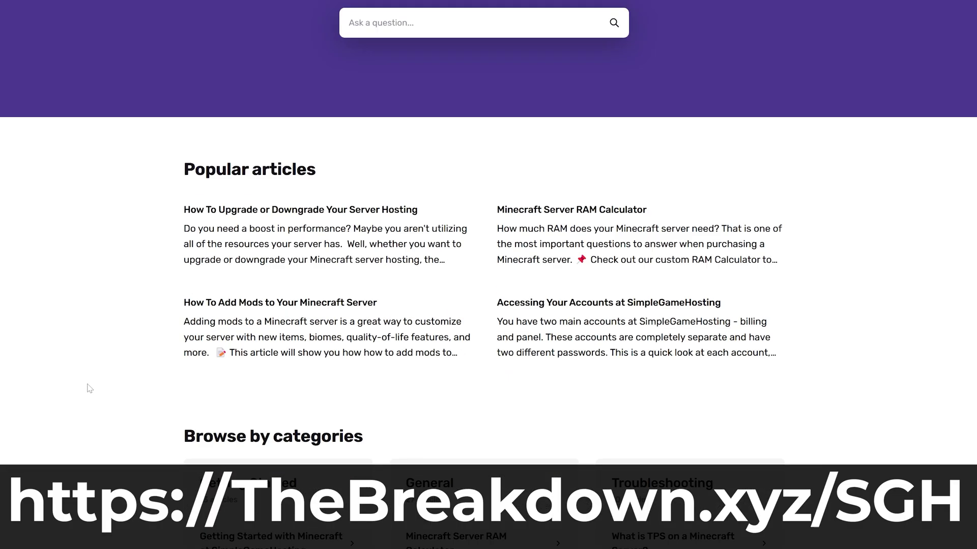
{"action": "scroll", "coordinate": [89, 361], "scroll_direction": "up", "scroll_amount": 6}
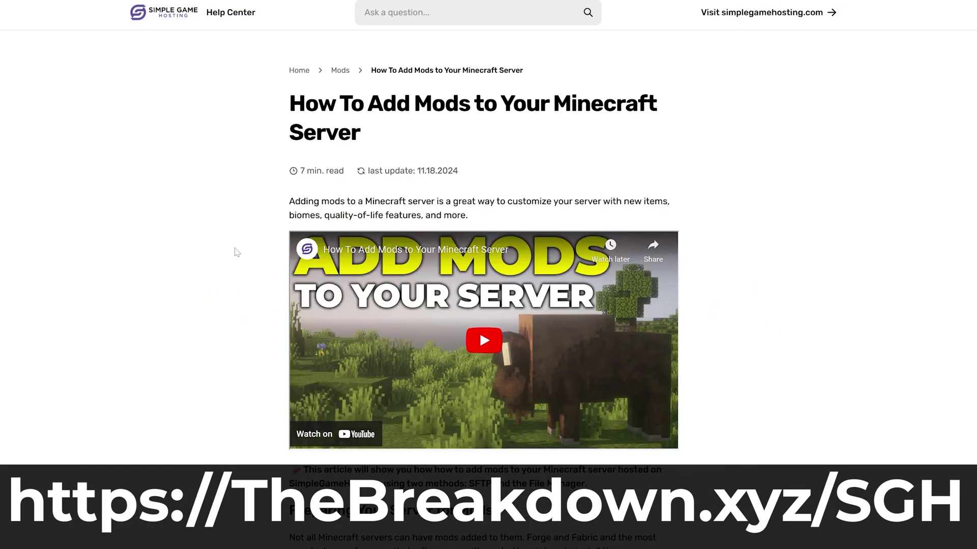
{"action": "scroll", "coordinate": [236, 251], "scroll_direction": "down", "scroll_amount": 3}
{"action": "scroll", "coordinate": [235, 252], "scroll_direction": "down", "scroll_amount": 9}
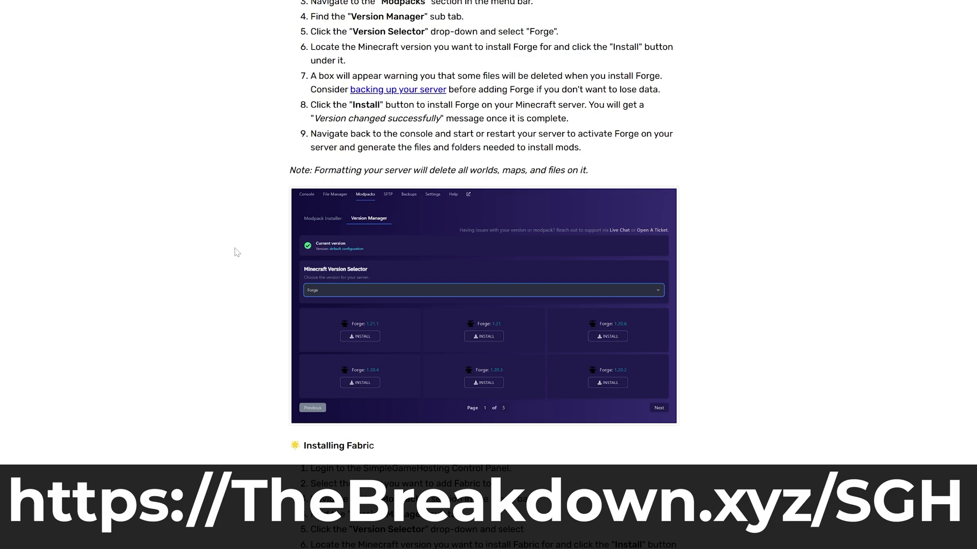
{"action": "scroll", "coordinate": [237, 253], "scroll_direction": "down", "scroll_amount": 6}
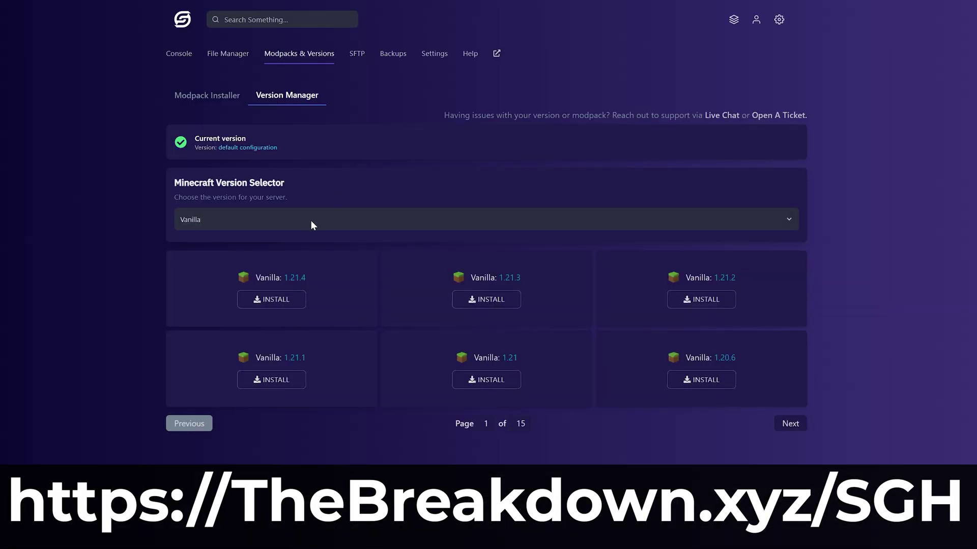
{"action": "left_click", "coordinate": [312, 221]}
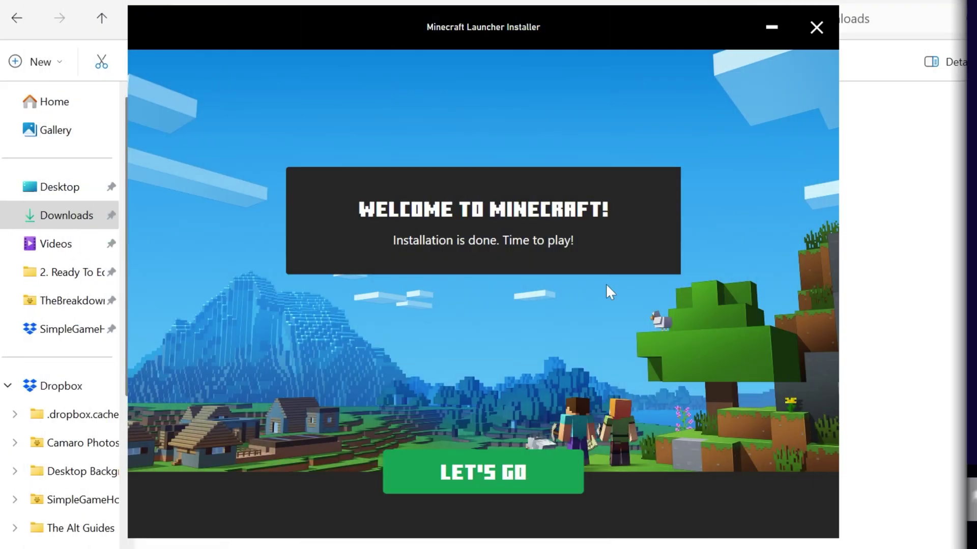
- Finish the installer by opening the Minecraft Launcher, and install Minecraft: Bedrock Edition on drive C:
{"action": "left_click", "coordinate": [505, 470]}
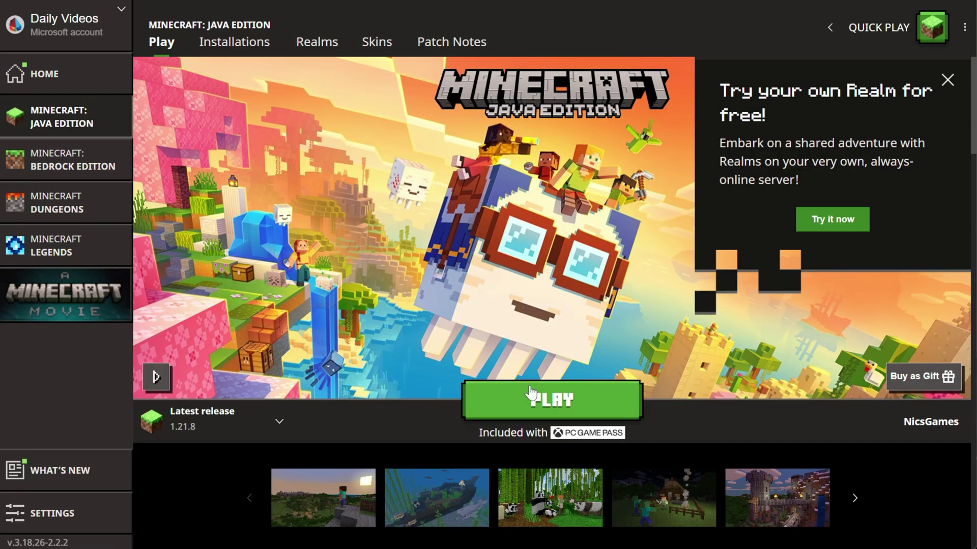
{"action": "left_click", "coordinate": [96, 167]}
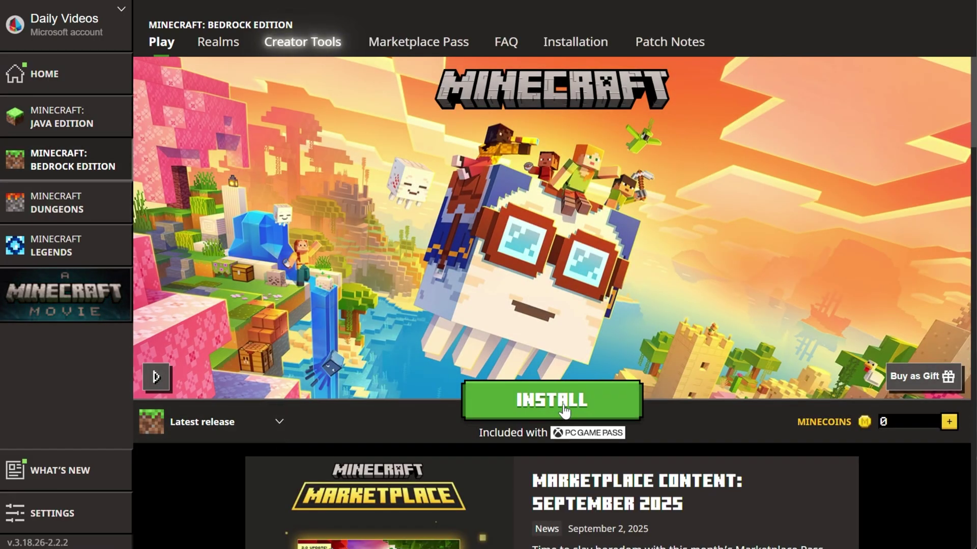
{"action": "left_click", "coordinate": [59, 127]}
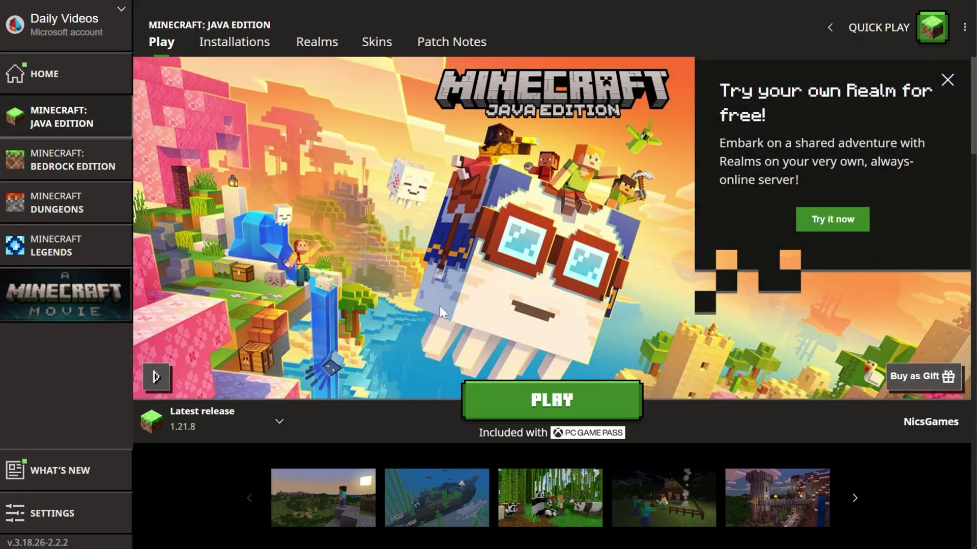
{"action": "left_click", "coordinate": [63, 172]}
{"action": "left_click", "coordinate": [468, 391]}
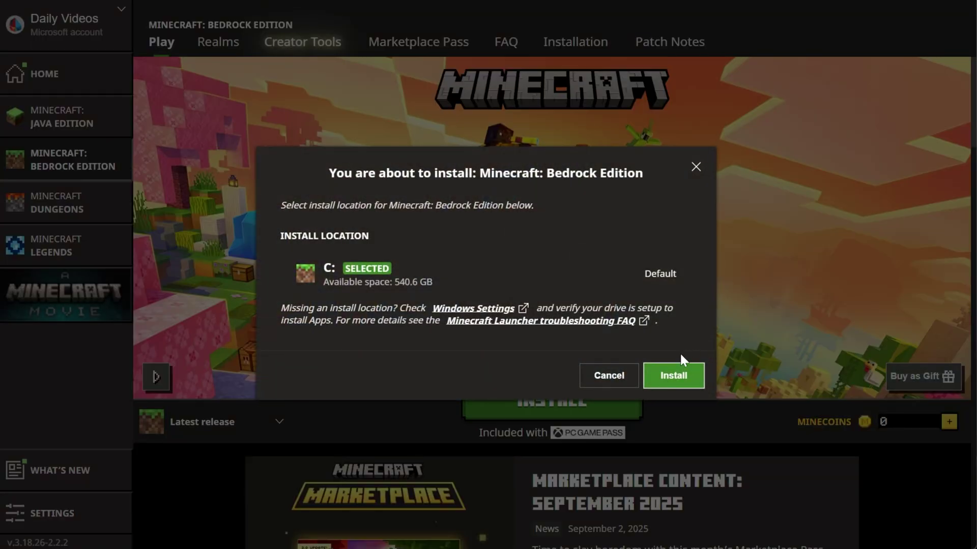
{"action": "left_click", "coordinate": [676, 375]}
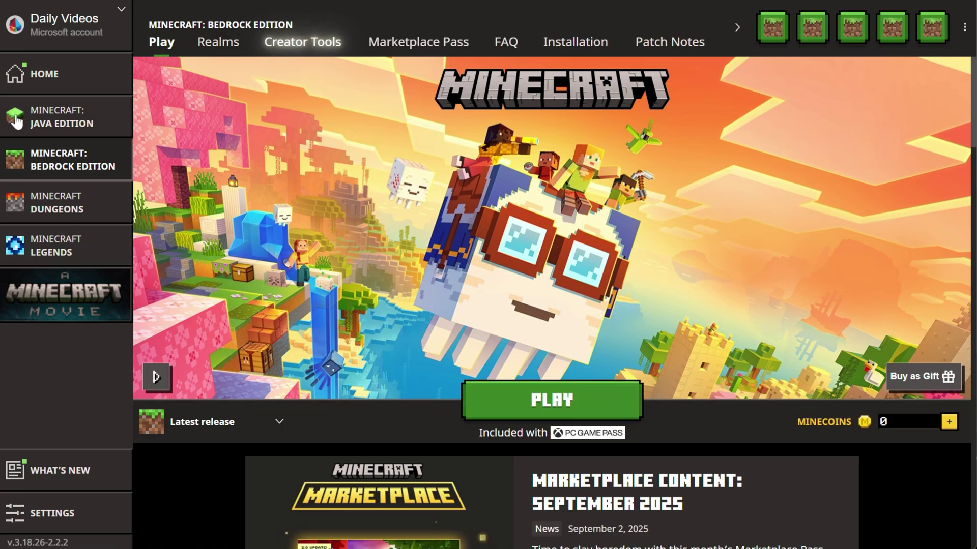
- Launch the latest release, 1.21.8, of Minecraft: Java Edition
{"action": "left_click", "coordinate": [51, 121]}
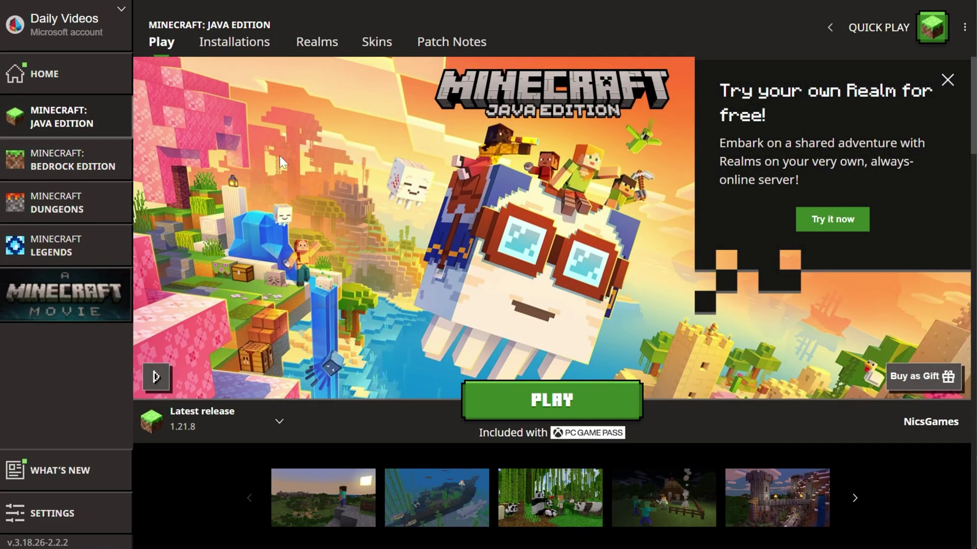
{"action": "left_click", "coordinate": [511, 410]}
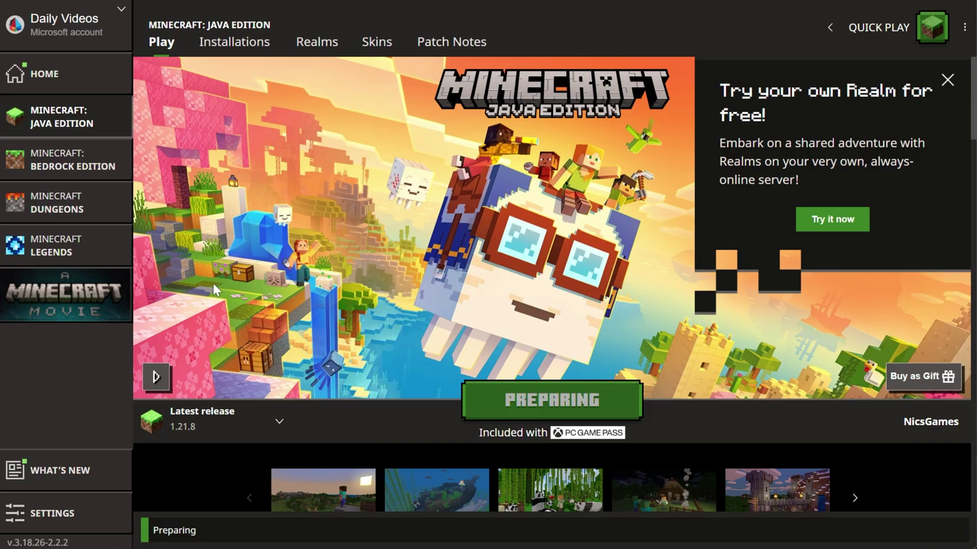